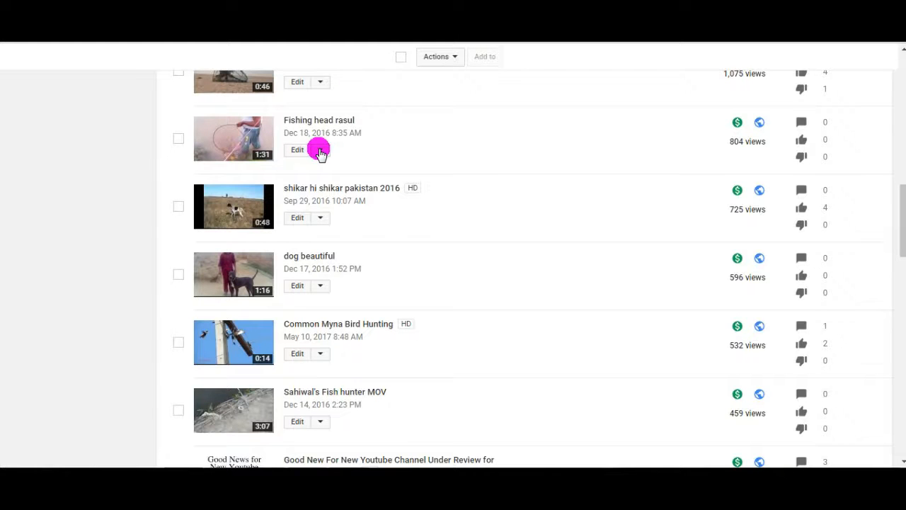
# Open the end screen editor for the video "Fishing head rasul" and look at the available element types.
pyautogui.click(320, 151)
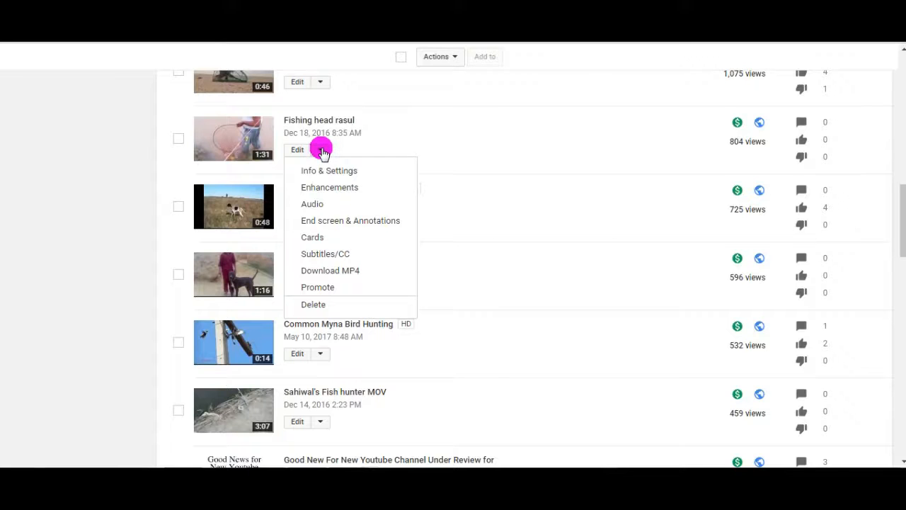
pyautogui.click(391, 222)
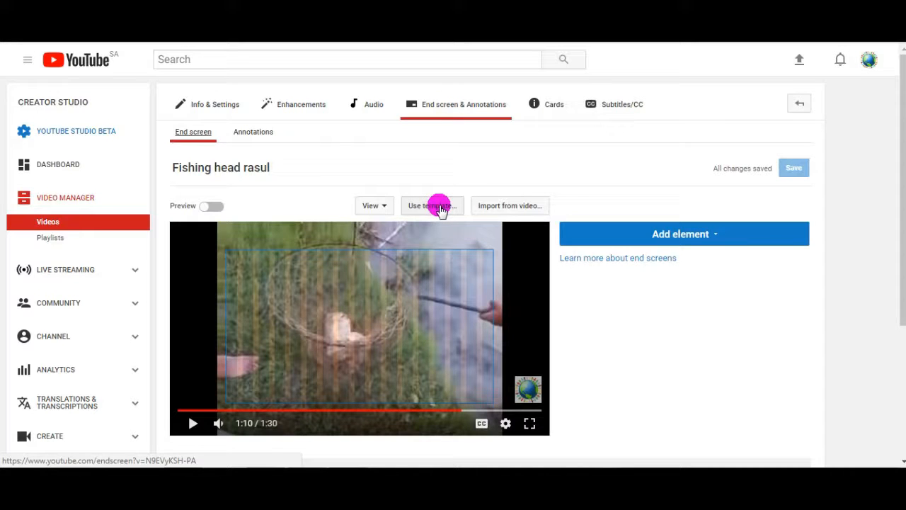
pyautogui.click(715, 240)
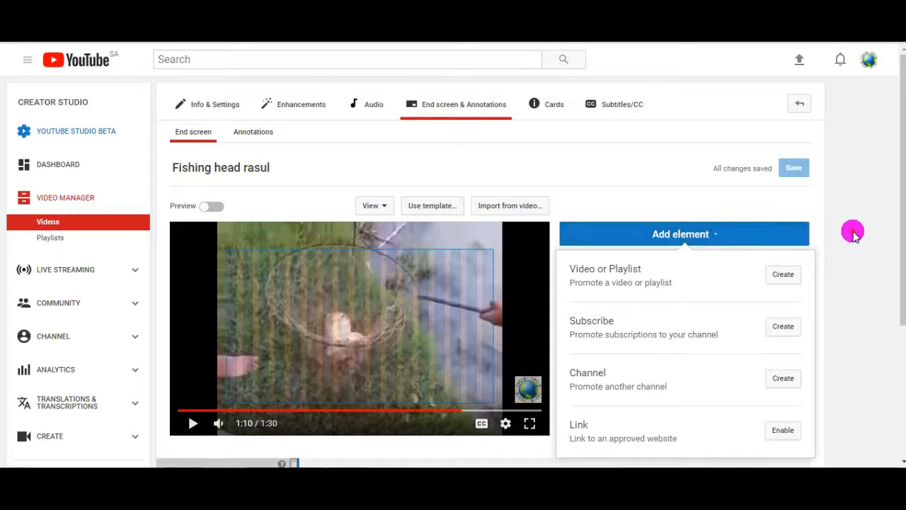
pyautogui.click(849, 232)
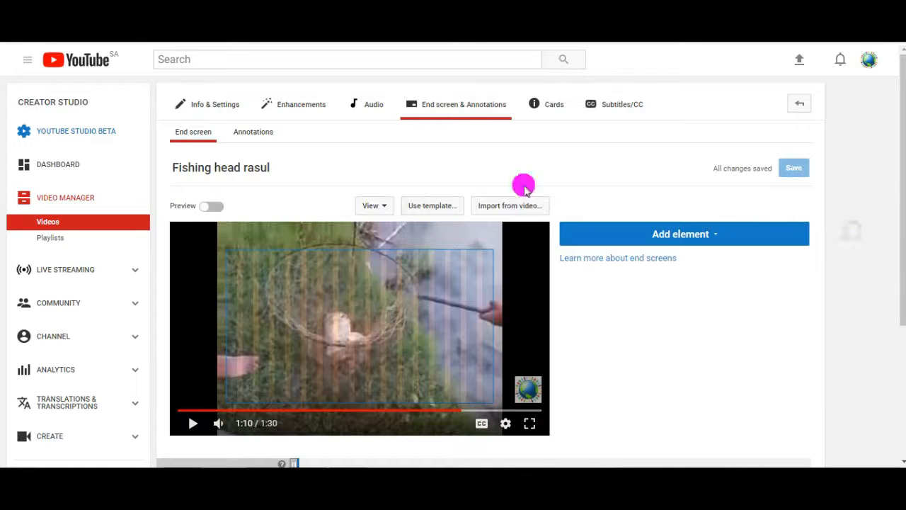
# Apply the "2 Videos | 1 Subscribe" end screen template with both videos stacked on the left and the subscribe circle at lower right.
pyautogui.click(432, 206)
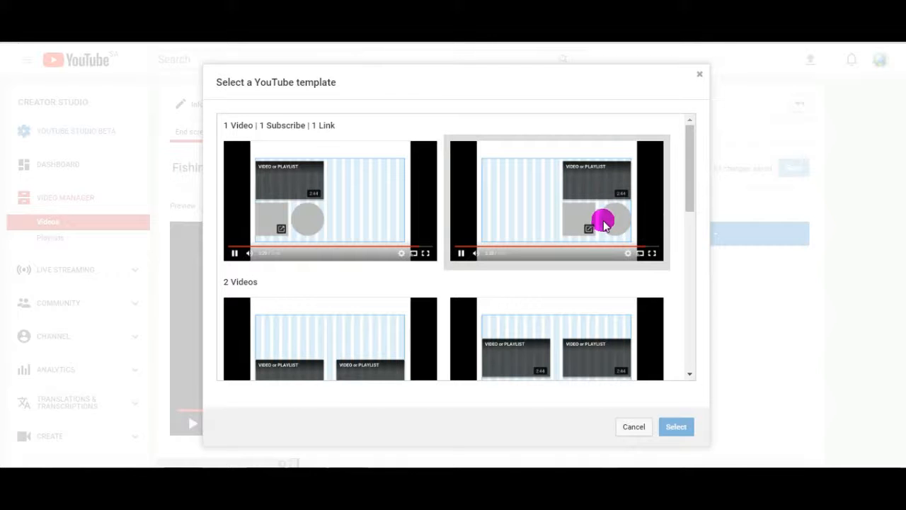
pyautogui.moveTo(692, 170); pyautogui.dragTo(693, 314)
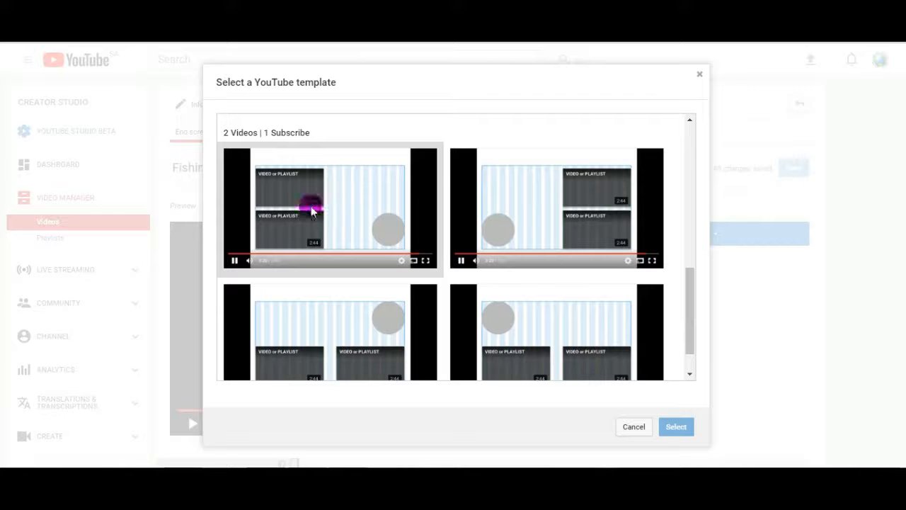
pyautogui.doubleClick(339, 206)
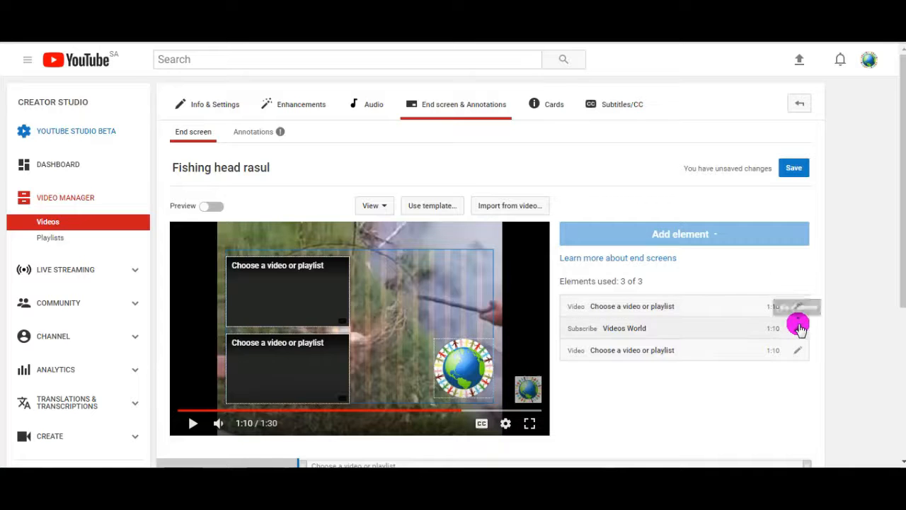
# Assign the uploaded "facebook dating app" video to the upper video placeholder of the end screen.
pyautogui.doubleClick(271, 289)
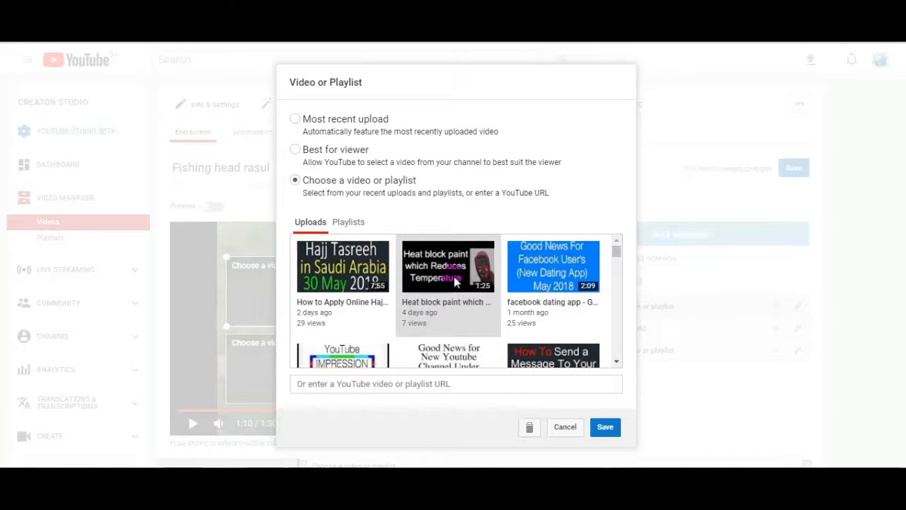
pyautogui.click(349, 231)
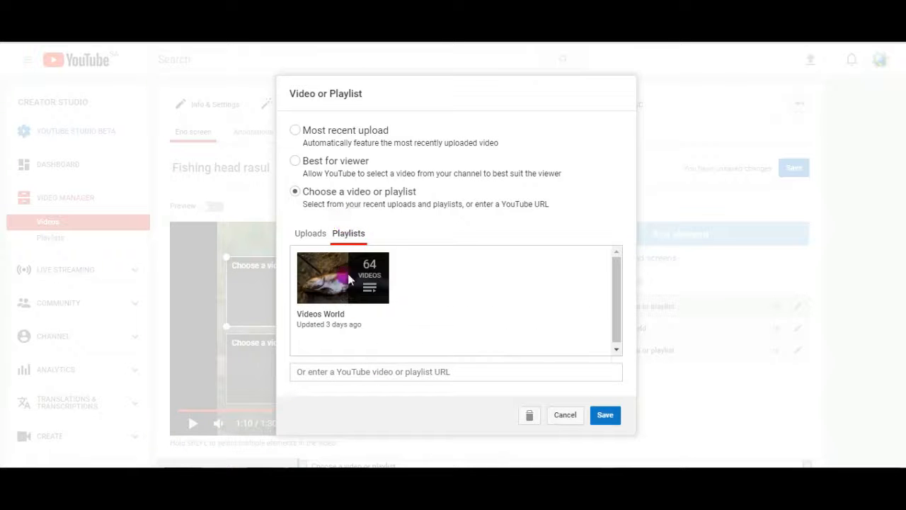
pyautogui.click(315, 237)
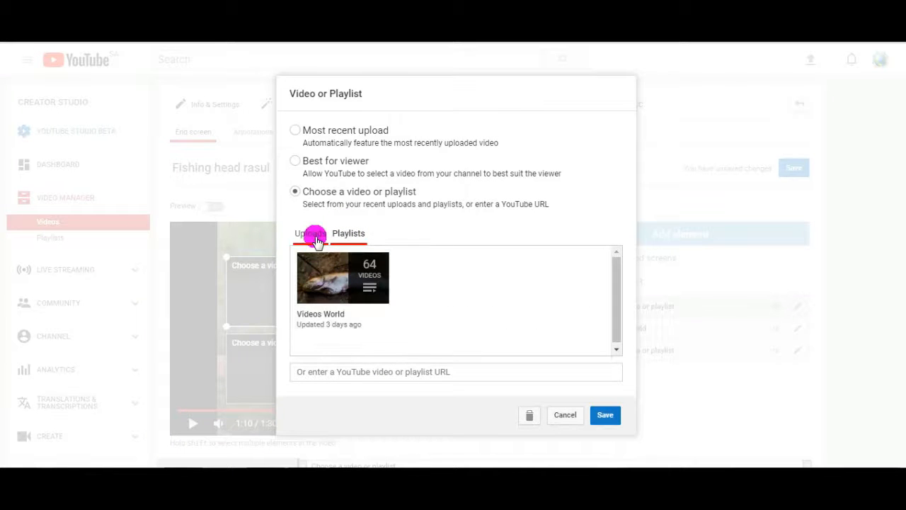
pyautogui.scroll(-1, 482, 280)
pyautogui.scroll(-1, 482, 279)
pyautogui.scroll(1, 425, 312)
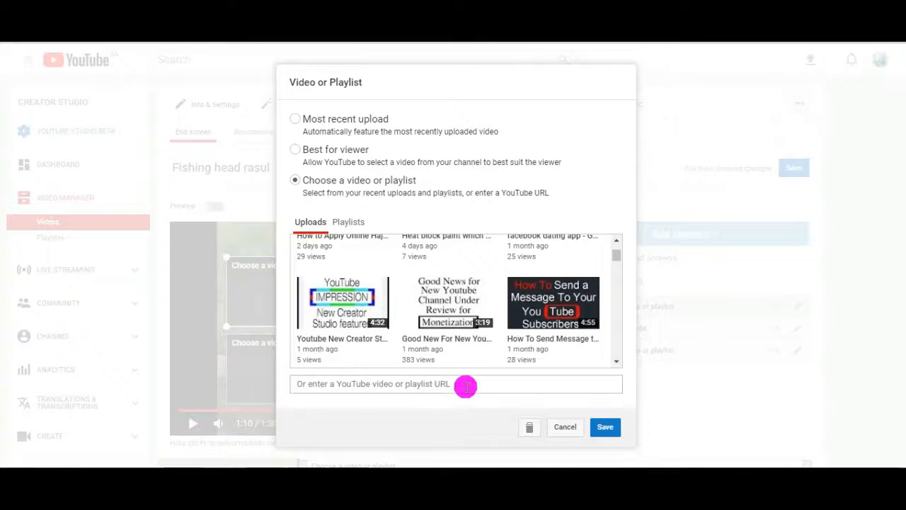
pyautogui.scroll(1, 417, 294)
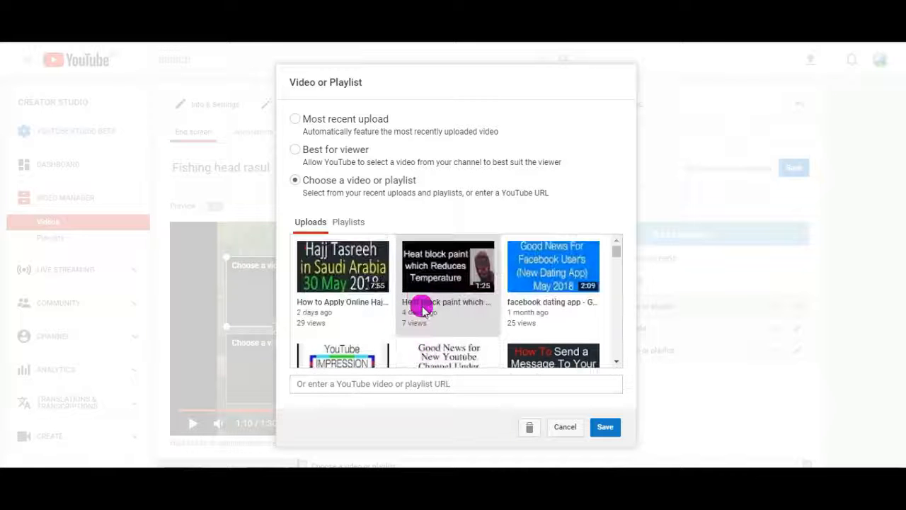
pyautogui.click(542, 269)
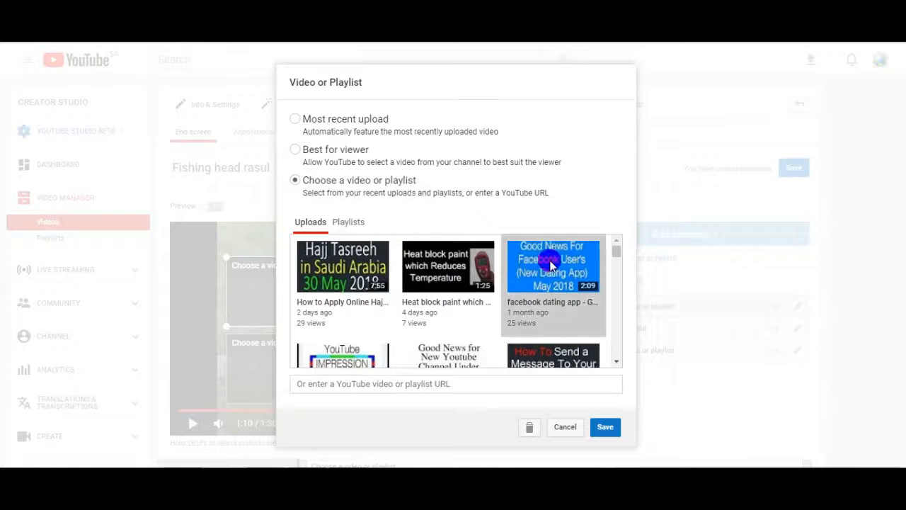
pyautogui.click(605, 428)
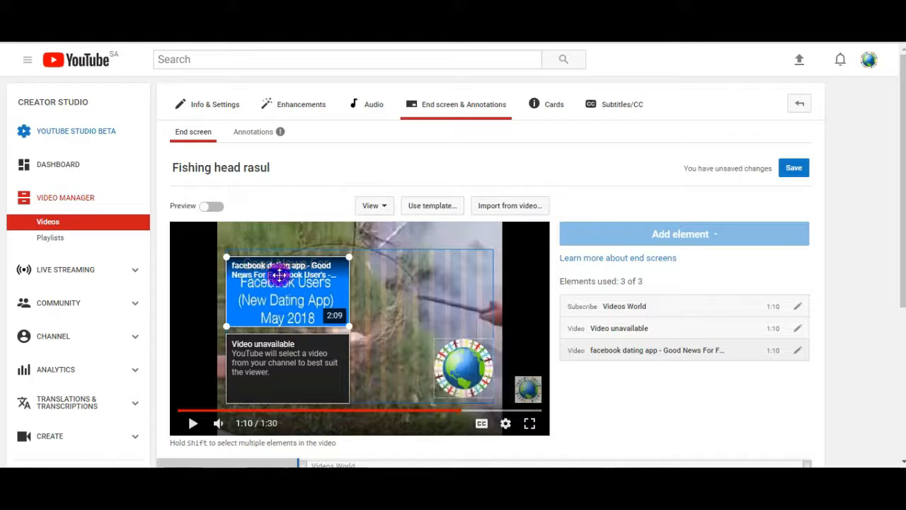
# Assign the uploaded "Heat block paint which Reduces Temperature" video to the lower video placeholder of the end screen.
pyautogui.doubleClick(279, 361)
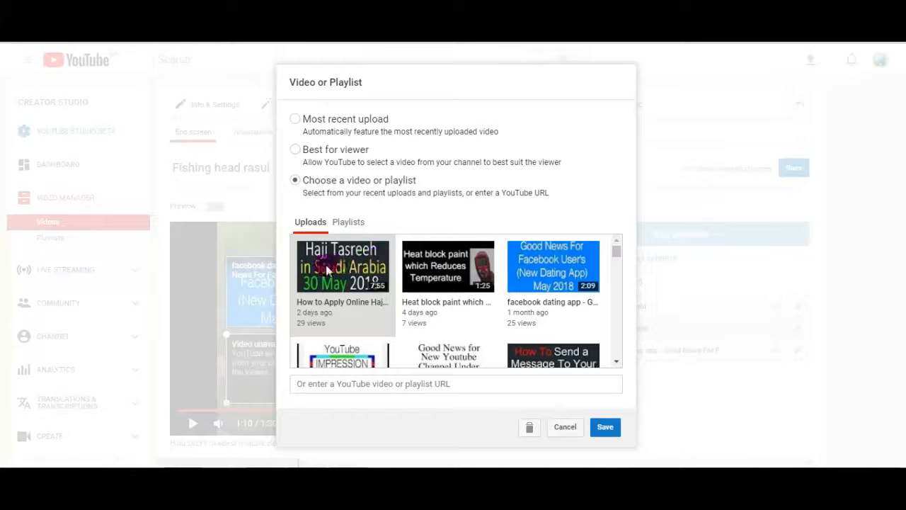
pyautogui.click(446, 262)
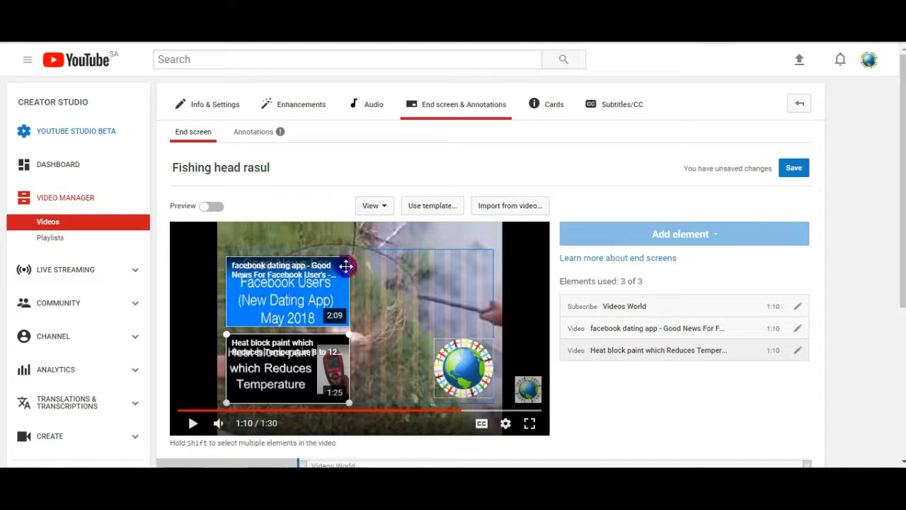
pyautogui.click(794, 170)
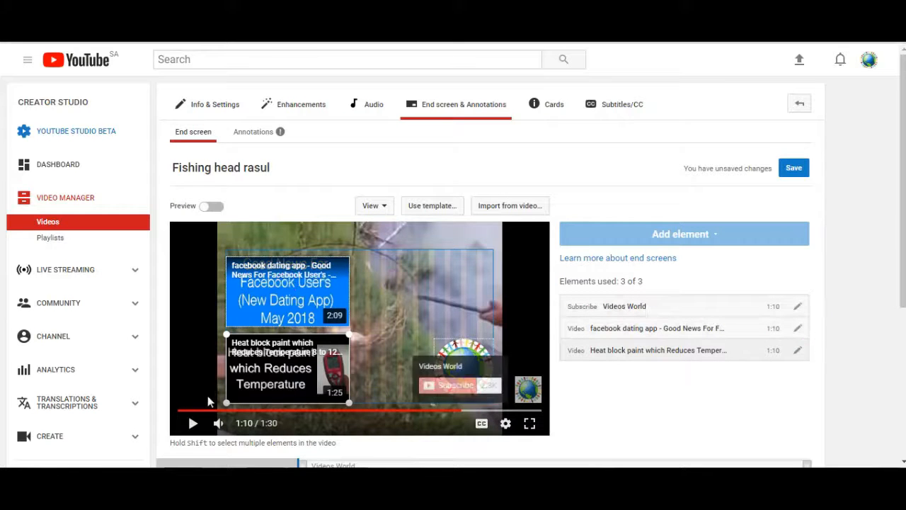
# Review the edit options and uploads for the facebook dating app element, closing them without changes.
pyautogui.click(798, 330)
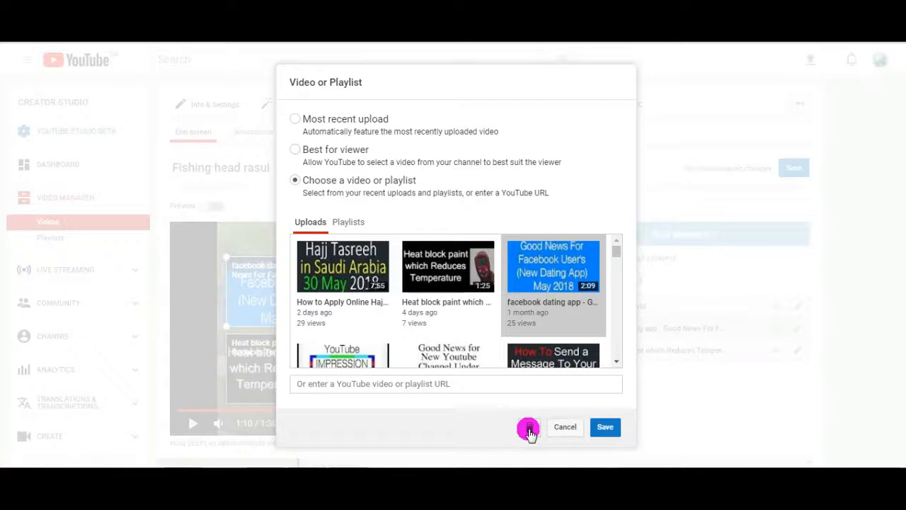
pyautogui.scroll(-2, 350, 315)
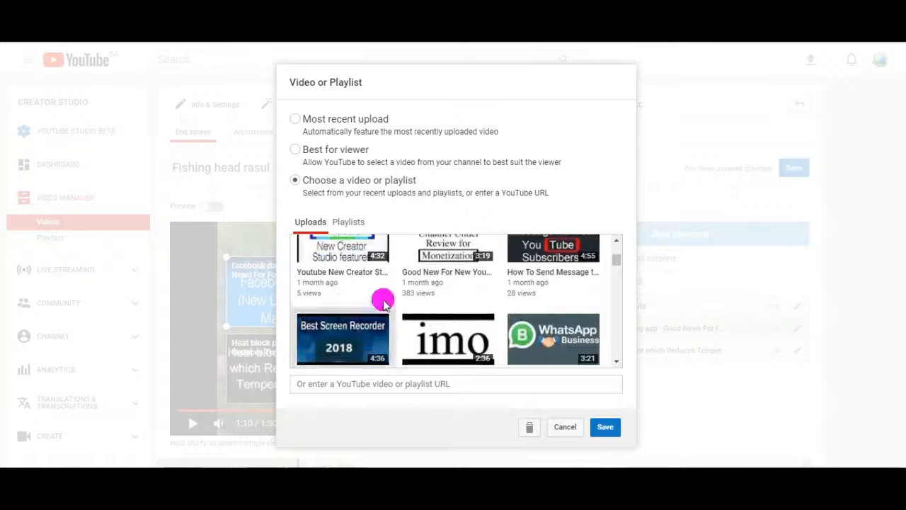
pyautogui.scroll(1, 368, 301)
pyautogui.click(565, 426)
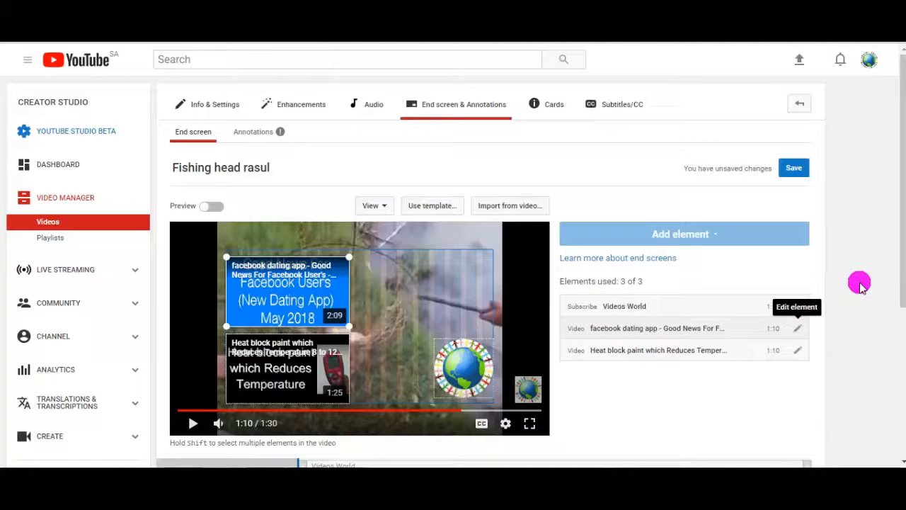
# Save the end screen and look over the element timeline below the video.
pyautogui.click(796, 170)
pyautogui.scroll(-3, 799, 170)
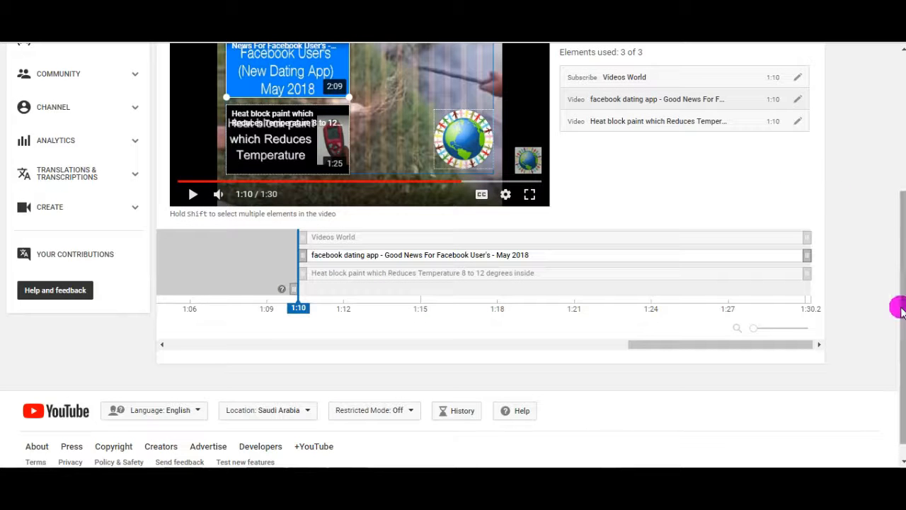
pyautogui.scroll(2, 899, 309)
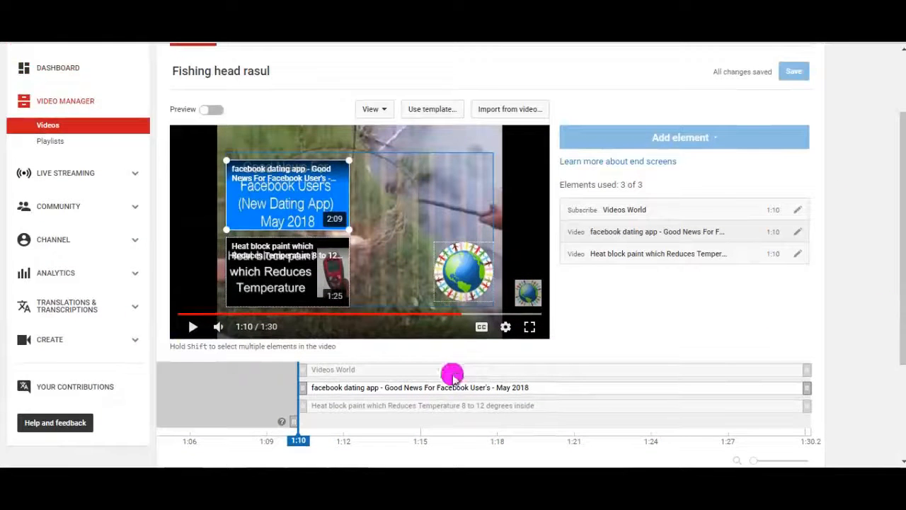
# Play the video from 1:03 to check how the end screen elements appear, pausing at 1:18.
pyautogui.click(437, 315)
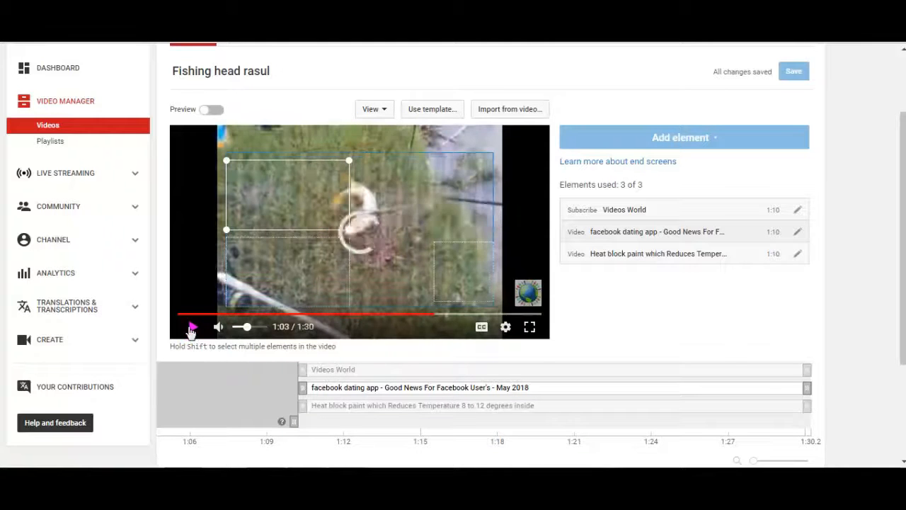
pyautogui.click(192, 327)
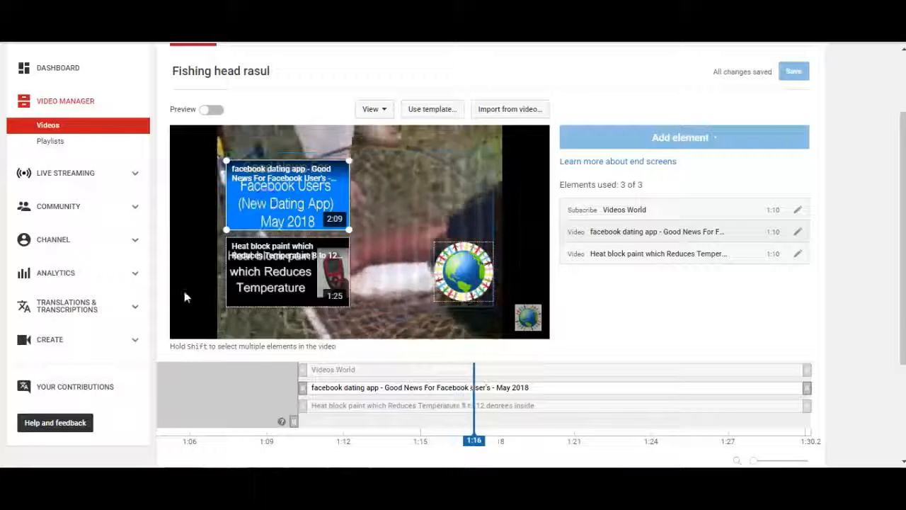
pyautogui.moveTo(194, 332)
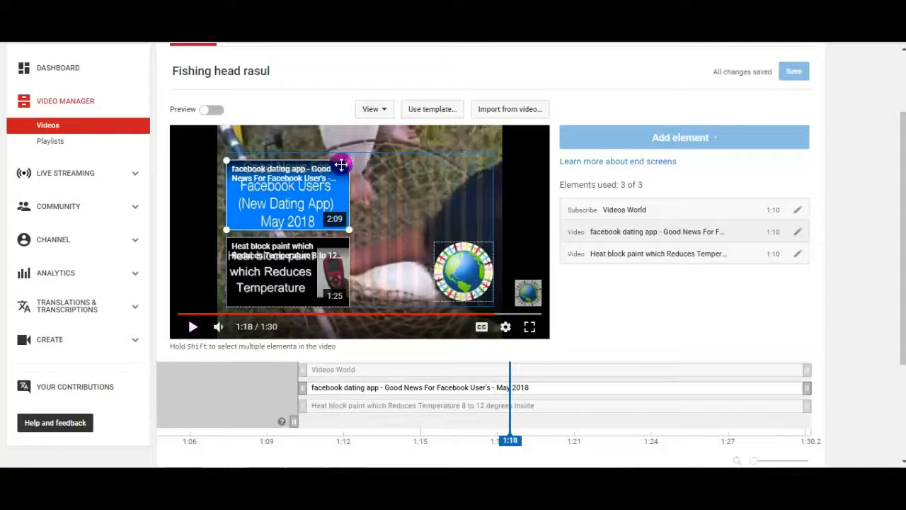
pyautogui.scroll(2, 421, 339)
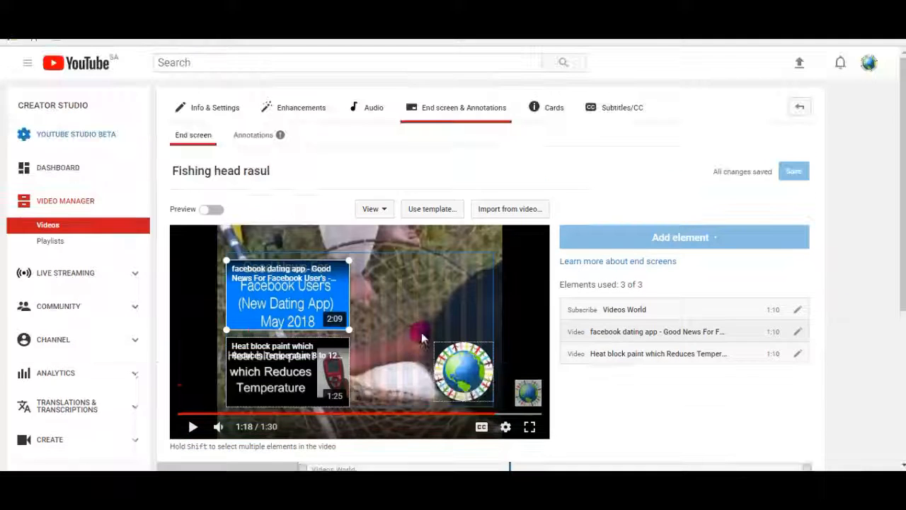
# In the Cards editor, add a video card at 0:34 promoting the upload "Good New For New Youtube Channel Under Review for" monetization.
pyautogui.click(553, 111)
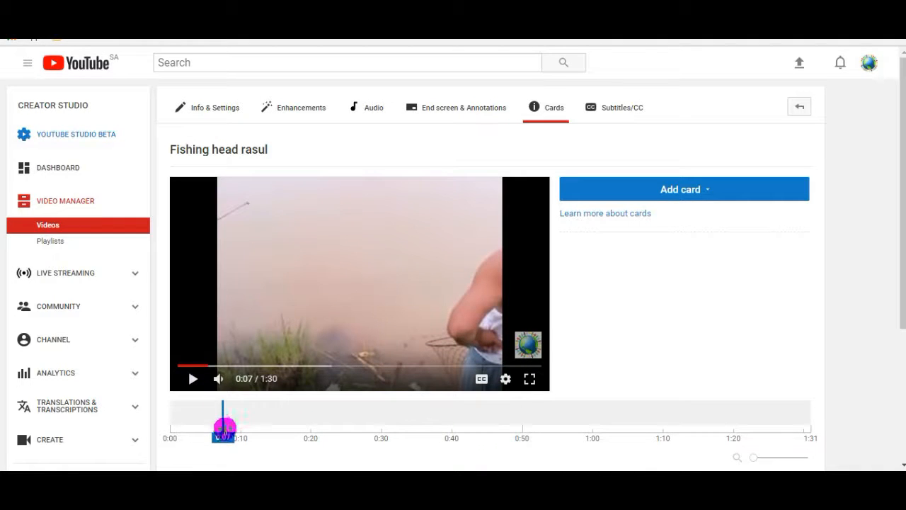
pyautogui.moveTo(233, 428); pyautogui.dragTo(385, 429)
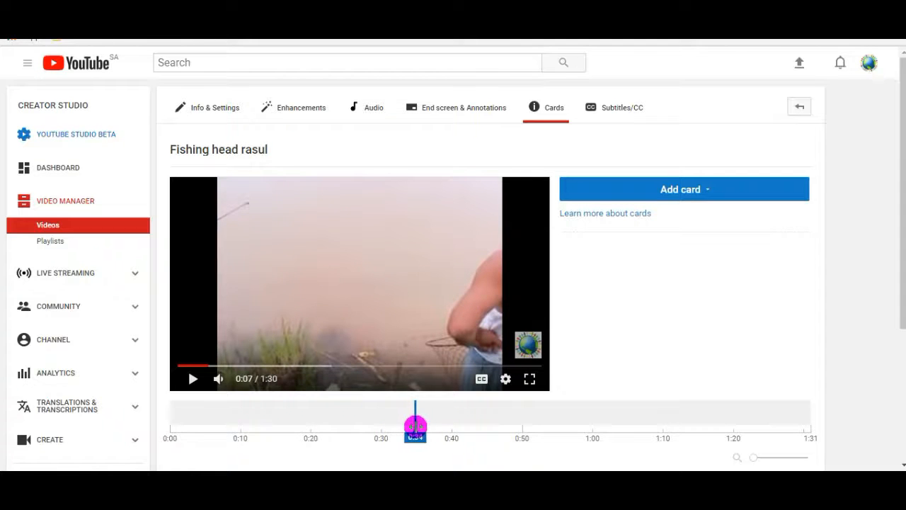
pyautogui.moveTo(418, 427); pyautogui.dragTo(416, 427)
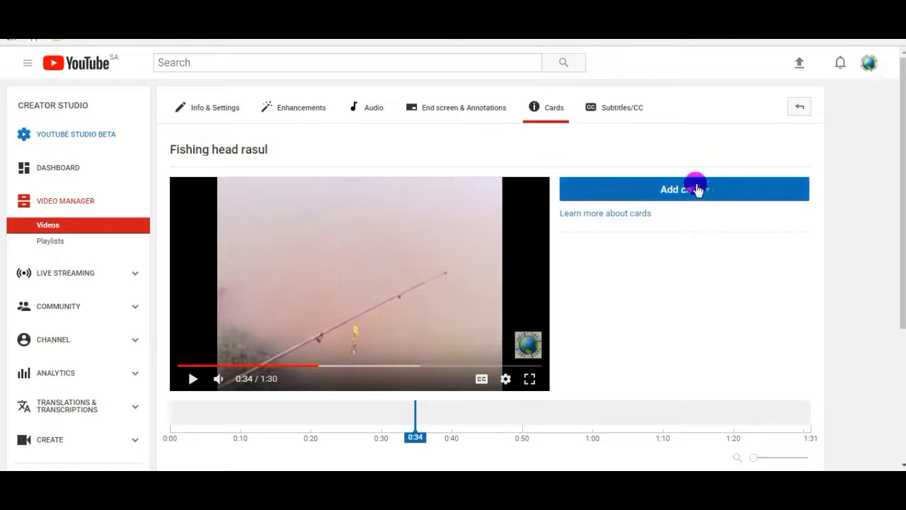
pyautogui.click(745, 188)
pyautogui.click(785, 230)
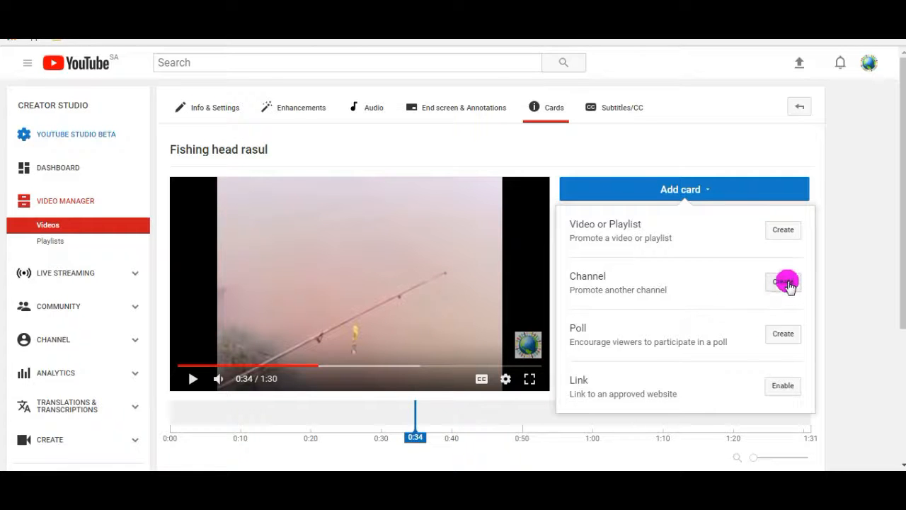
pyautogui.click(782, 230)
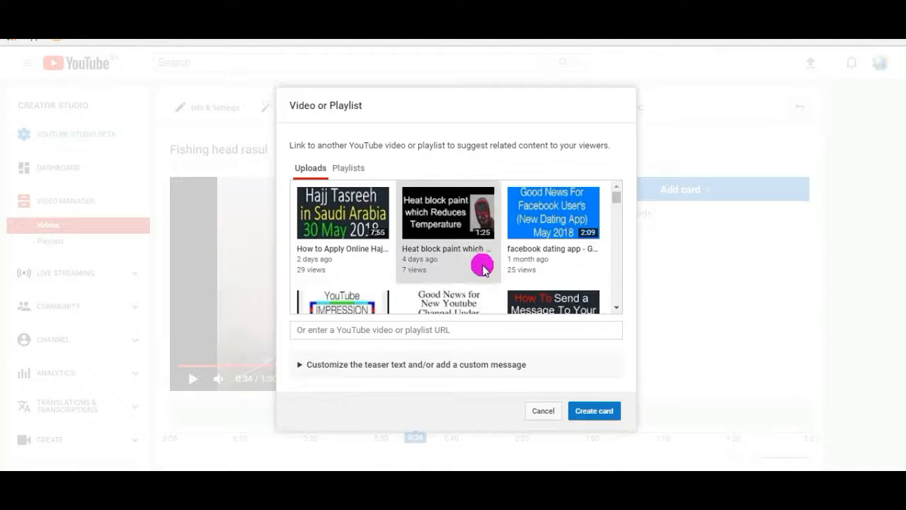
pyautogui.scroll(-1, 481, 266)
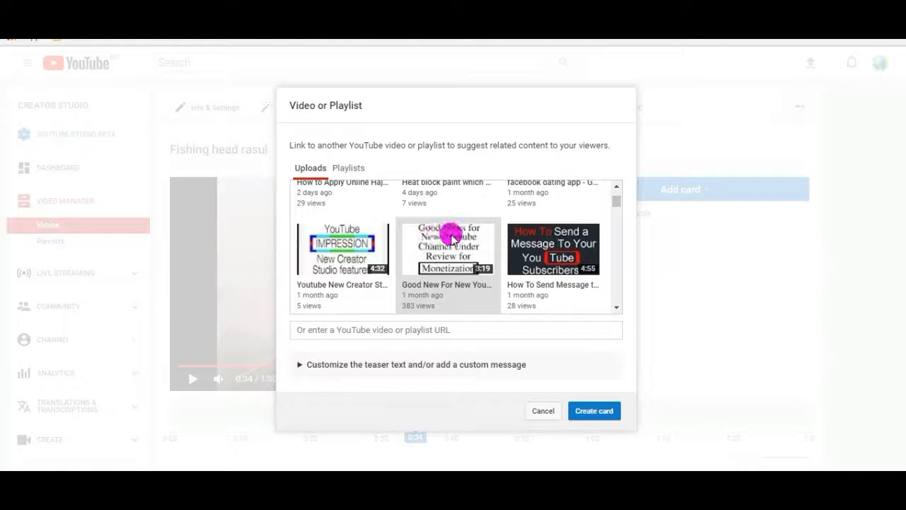
pyautogui.click(438, 239)
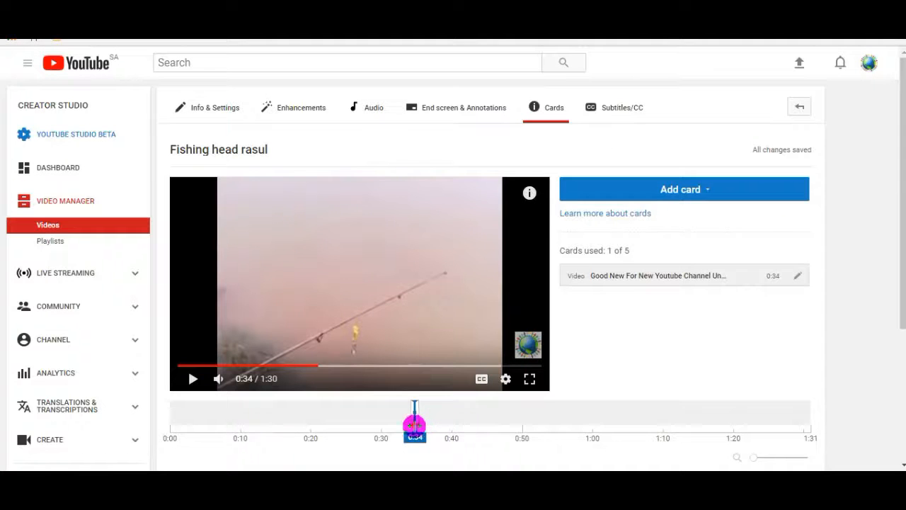
# Add a second video card at 1:01 promoting the upload "facebook dating app - Good News For Facebook User's".
pyautogui.moveTo(414, 424); pyautogui.dragTo(605, 429)
pyautogui.click(751, 193)
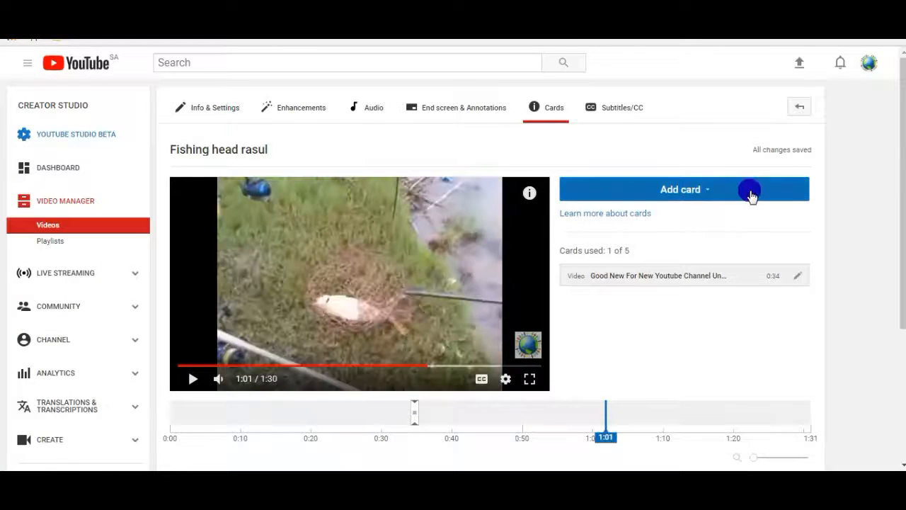
pyautogui.click(781, 231)
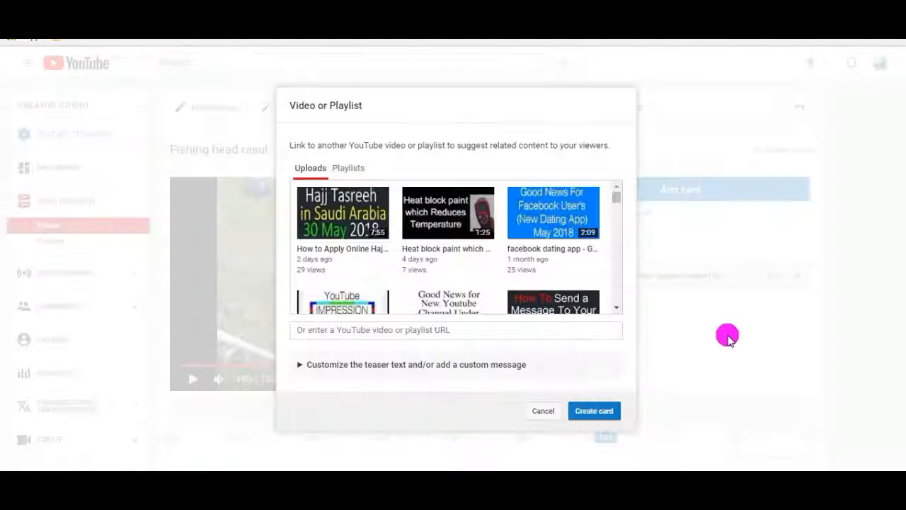
pyautogui.scroll(-2, 453, 257)
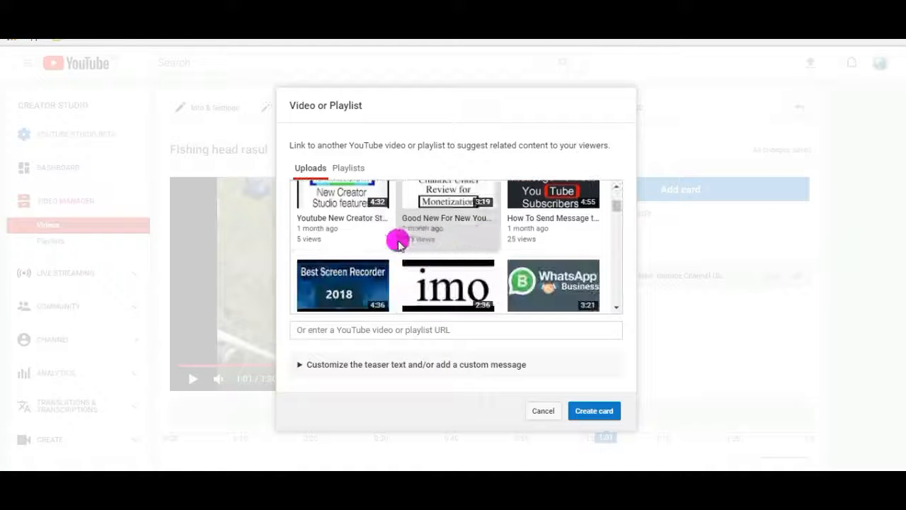
pyautogui.scroll(2, 354, 236)
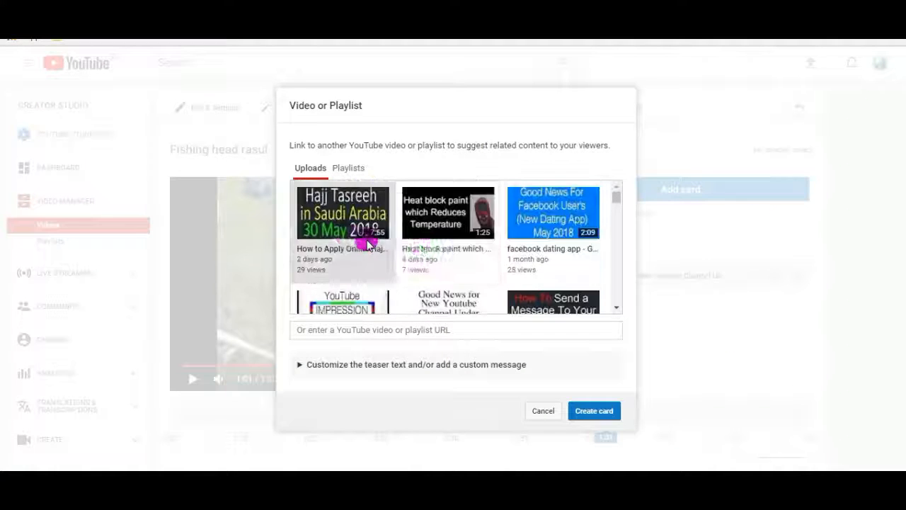
pyautogui.doubleClick(555, 223)
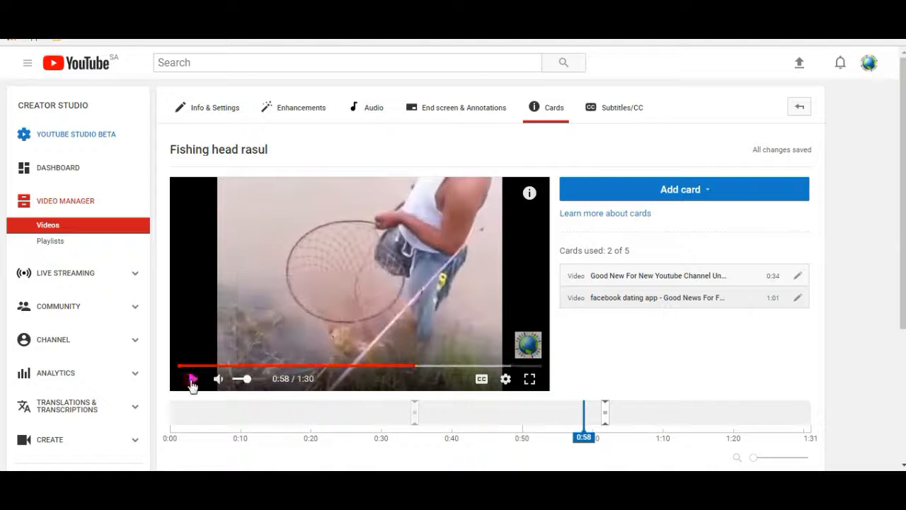
# Play the video from 0:58 to check how the second card and the end screen elements appear, pausing at 1:20.
pyautogui.click(192, 383)
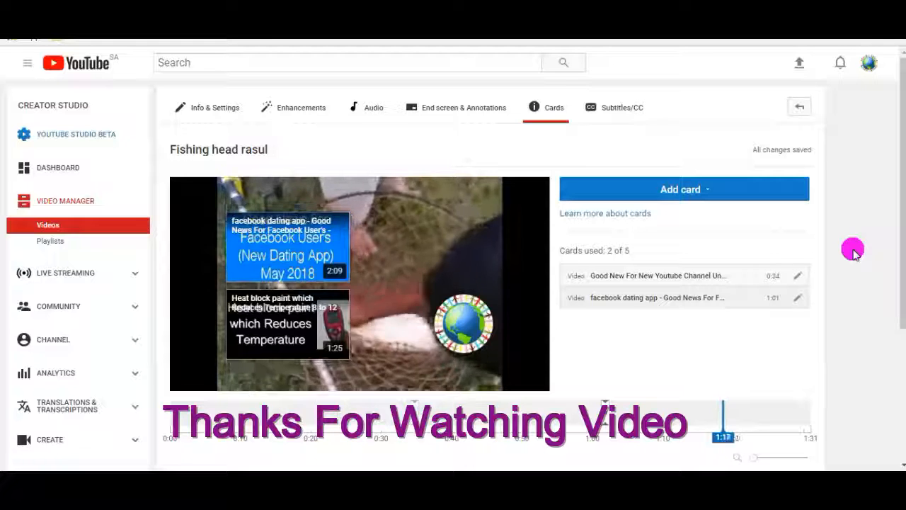
pyautogui.moveTo(222, 356)
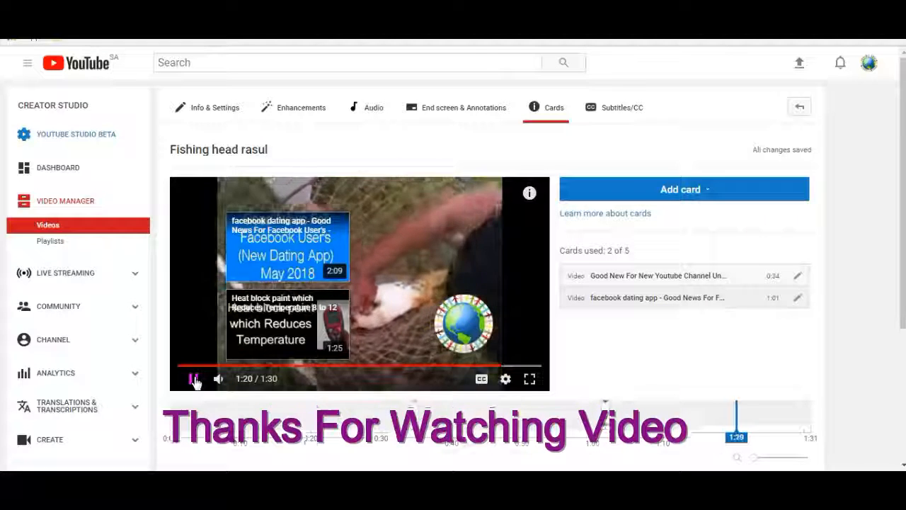
pyautogui.click(195, 380)
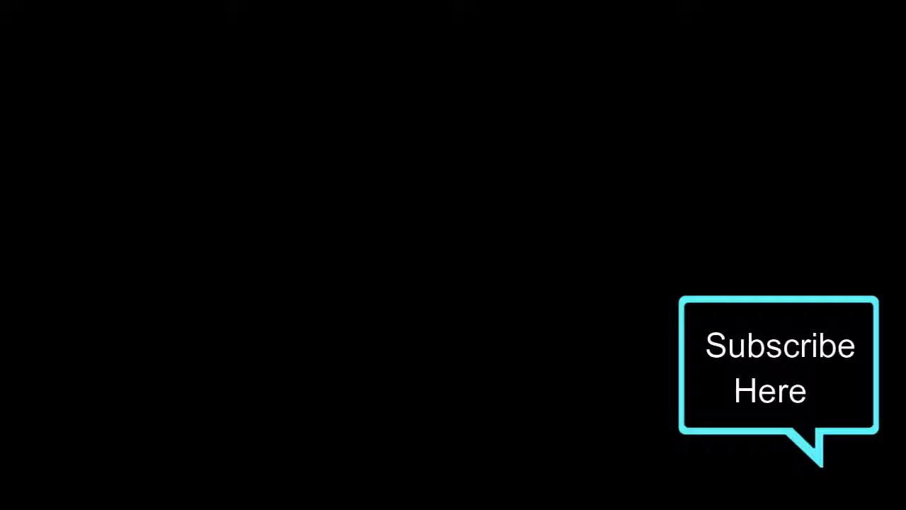